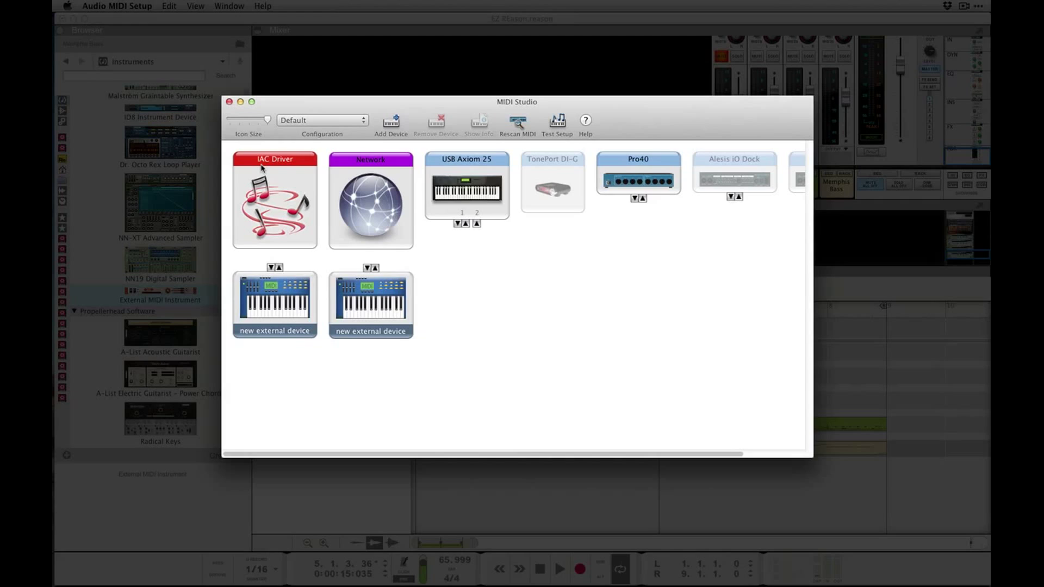
Add an IAC Bus 3 port to the IAC Driver and rename it 'Toontrack'.
double_click(268, 170)
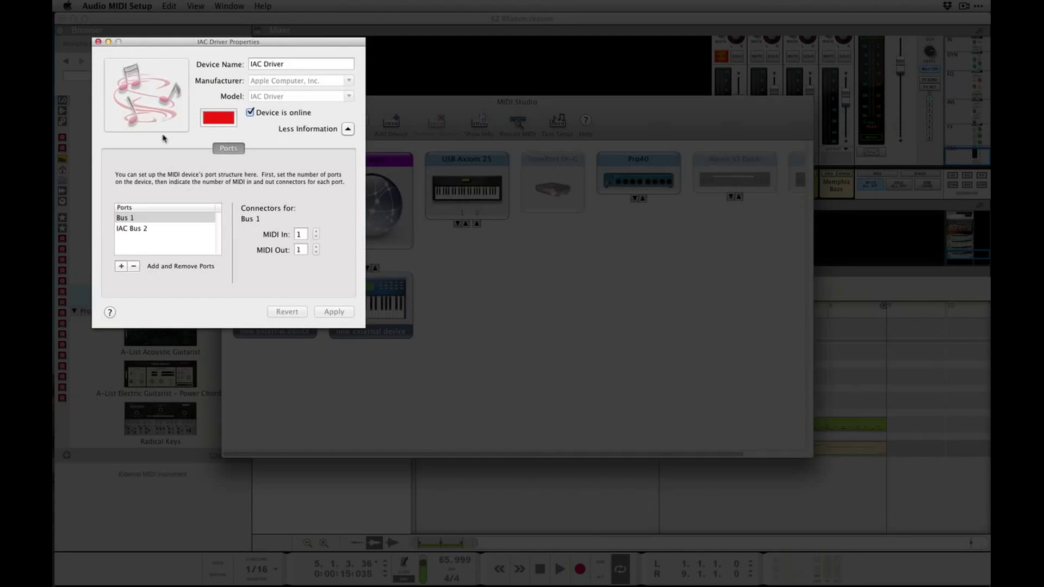
left_click_drag(154, 45, 374, 84)
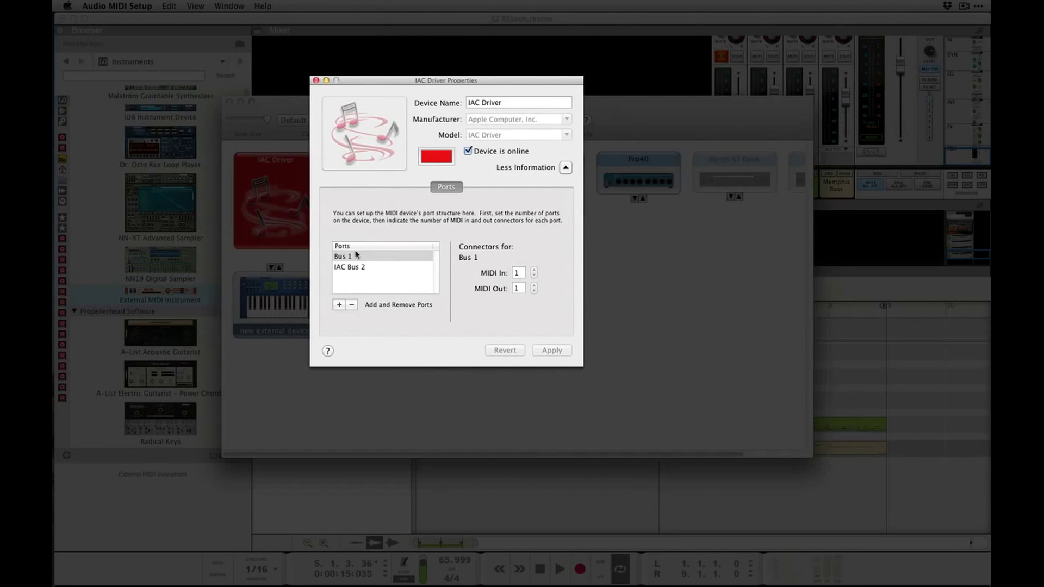
left_click(341, 306)
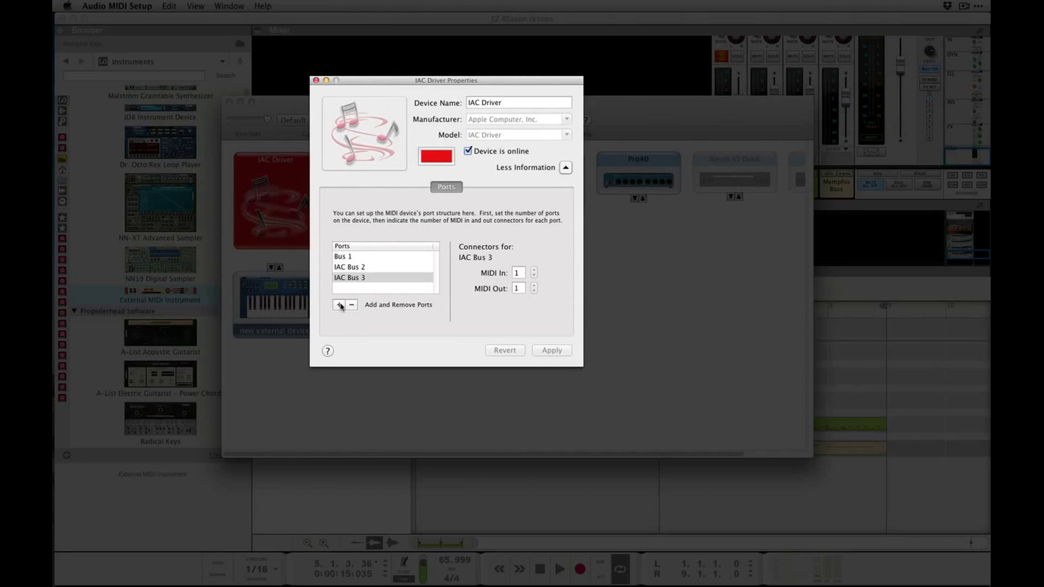
double_click(350, 278)
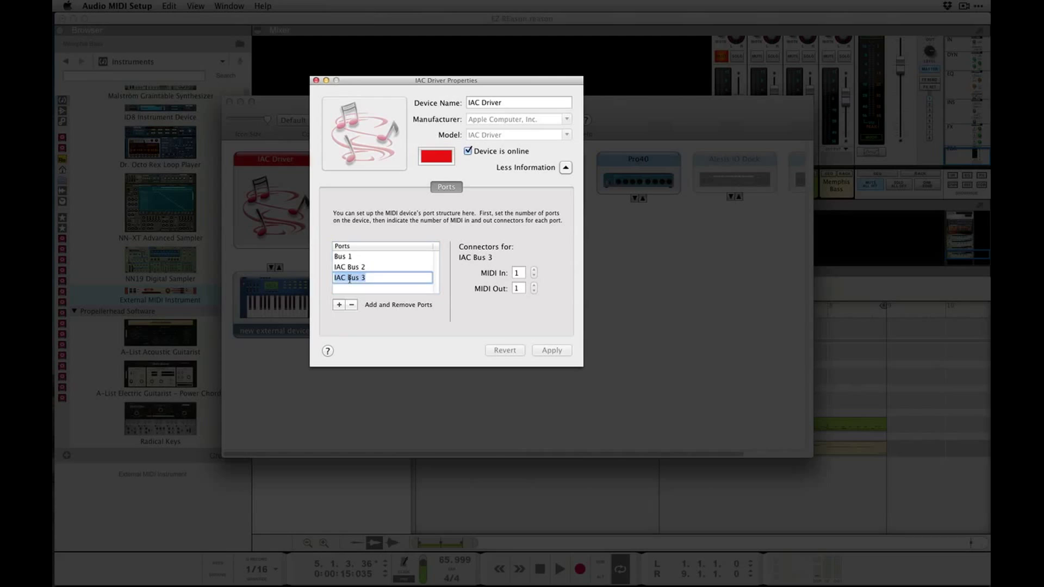
type("Toontrack")
key("Return")
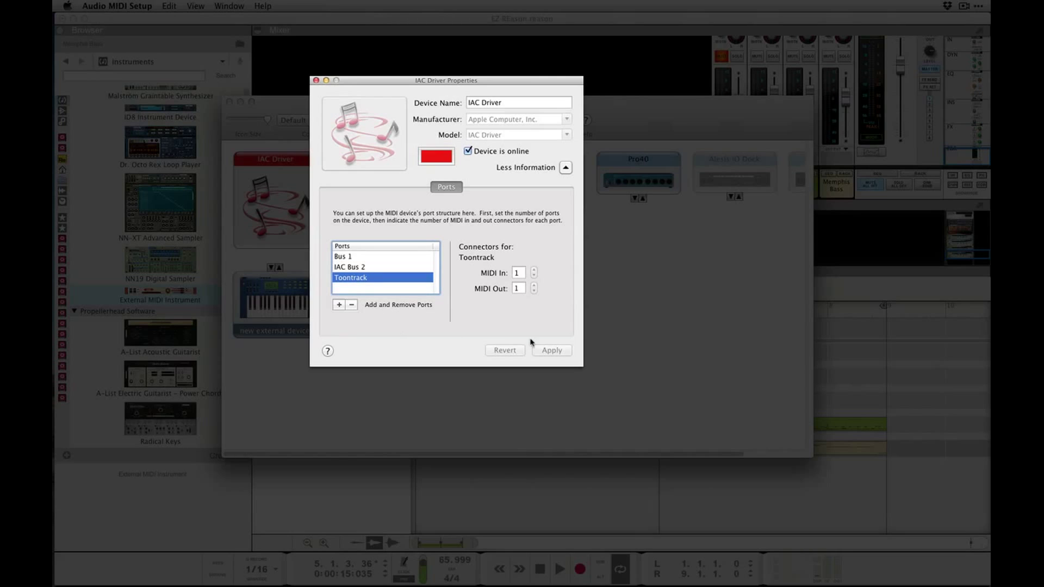
left_click(316, 80)
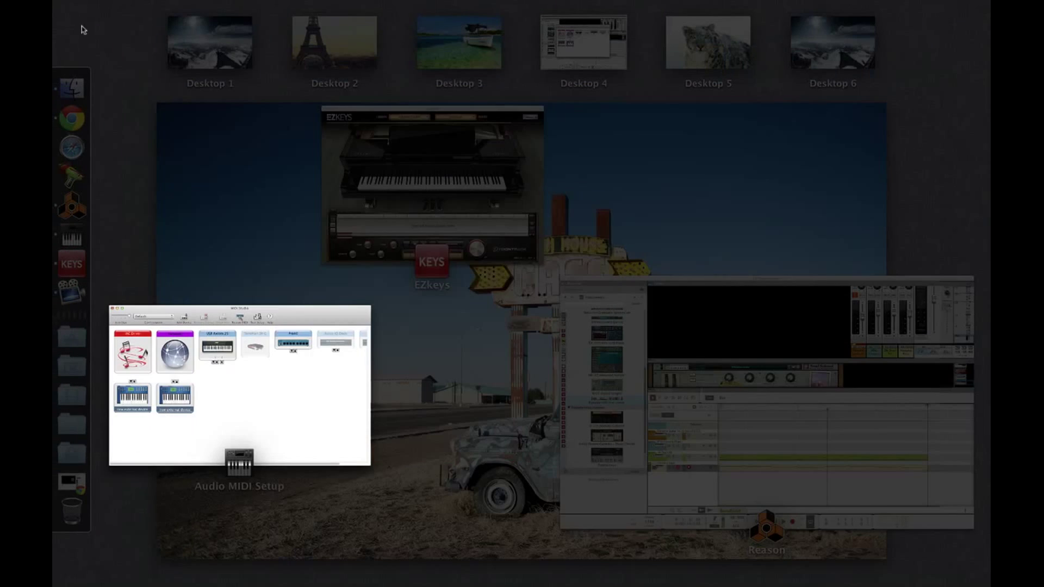
Rescan EZkeys MIDI devices, enable IAC Driver Toontrack, disable IAC Driver Bus 1, and apply.
left_click(491, 191)
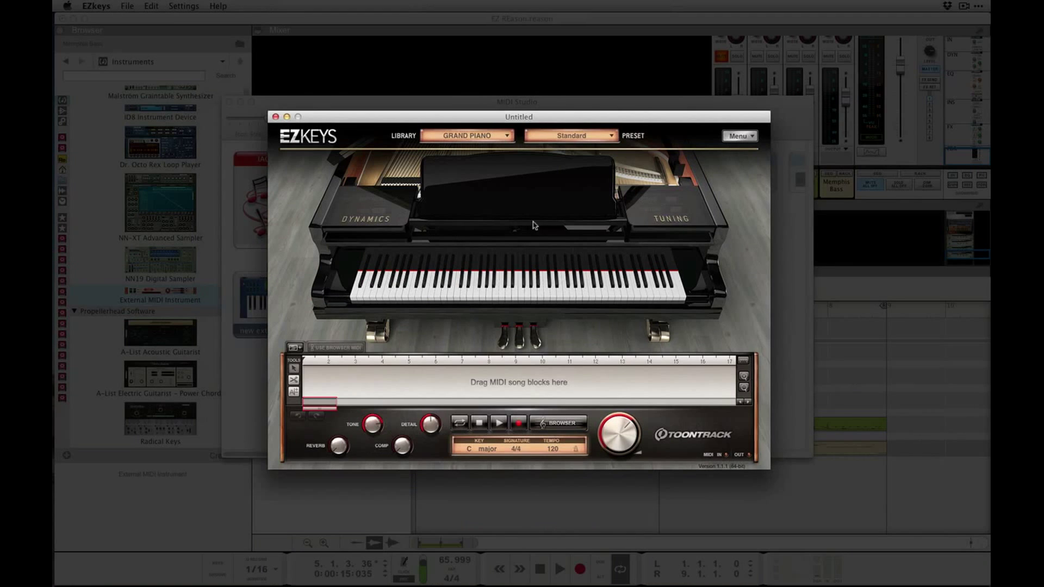
left_click(183, 6)
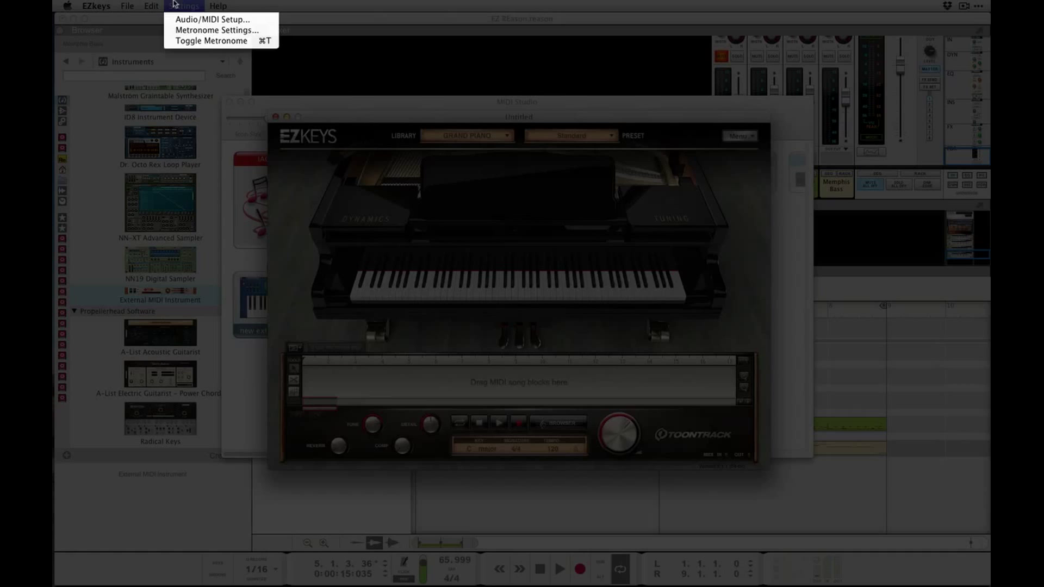
left_click(186, 19)
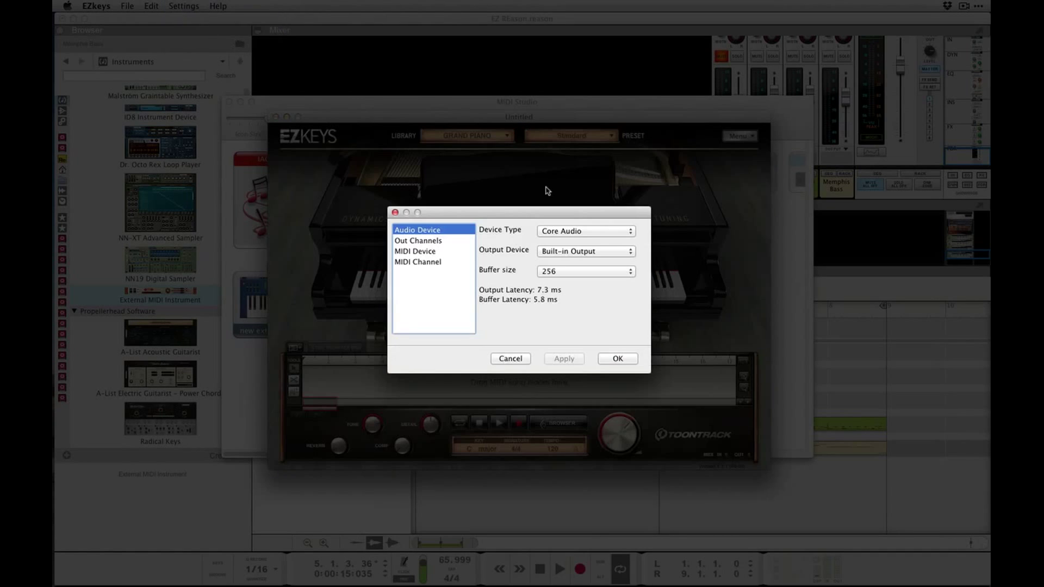
left_click(431, 252)
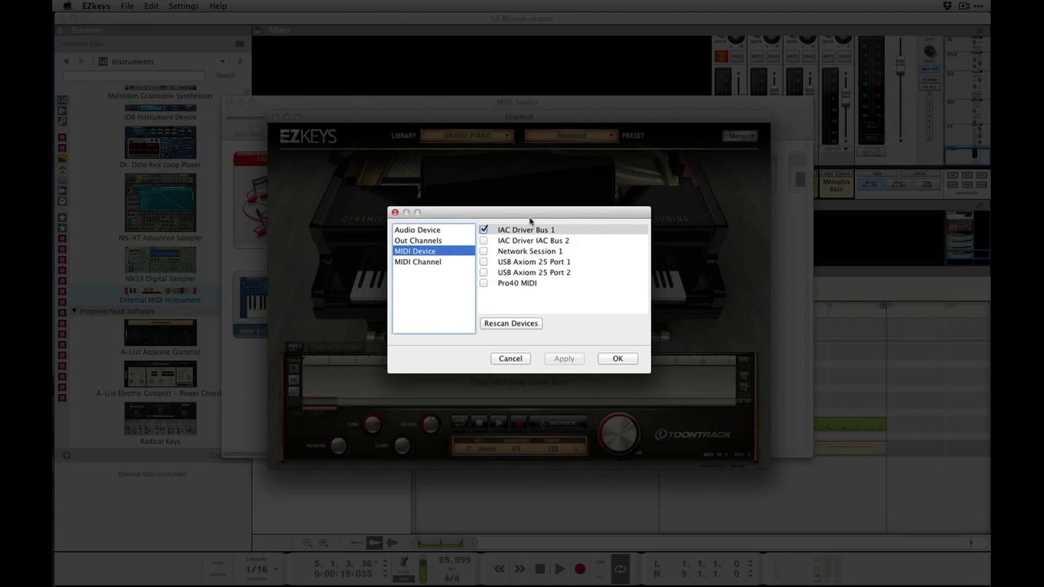
left_click(513, 325)
left_click(484, 294)
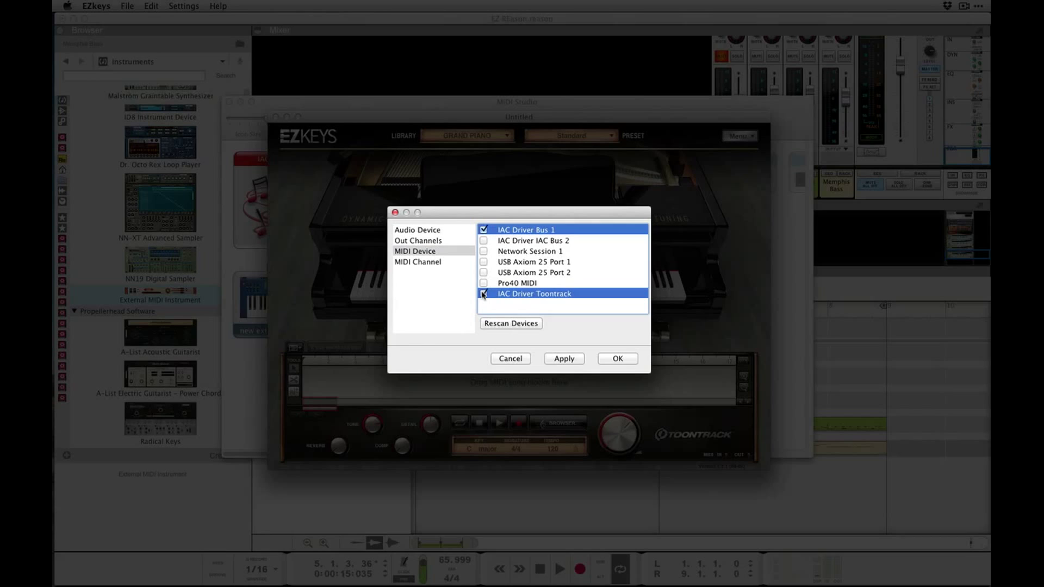
left_click(483, 230)
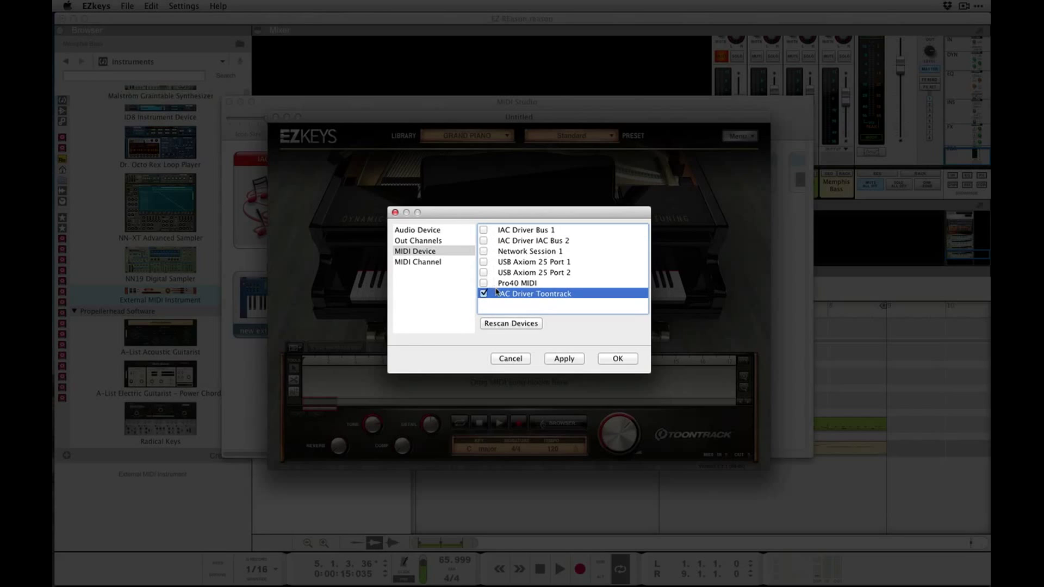
left_click(566, 359)
Add an External MIDI Instrument track in Reason with output port IAC Driver Toontrack.
left_click(611, 360)
left_click(418, 59)
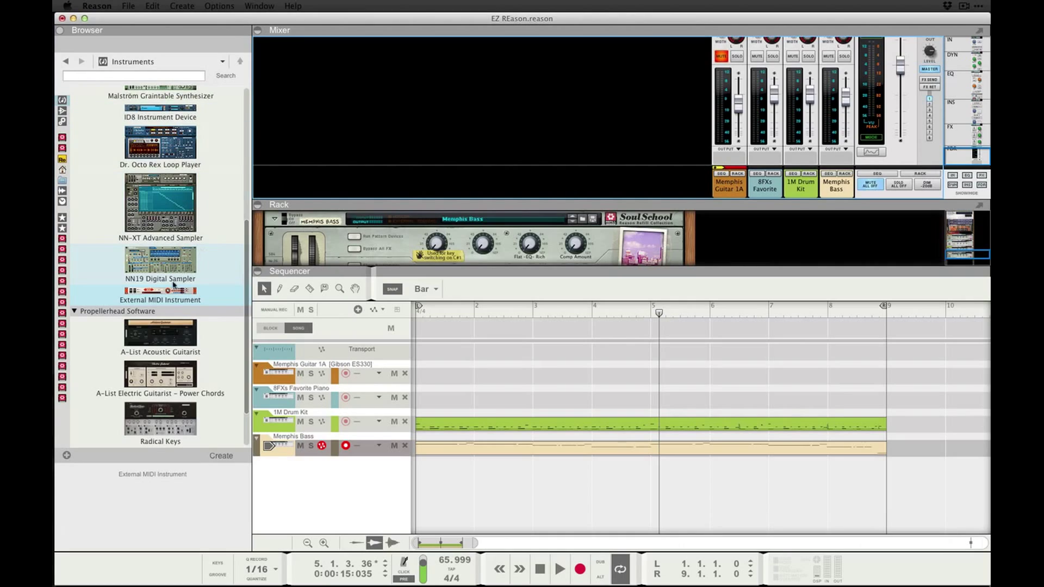
left_click(148, 301)
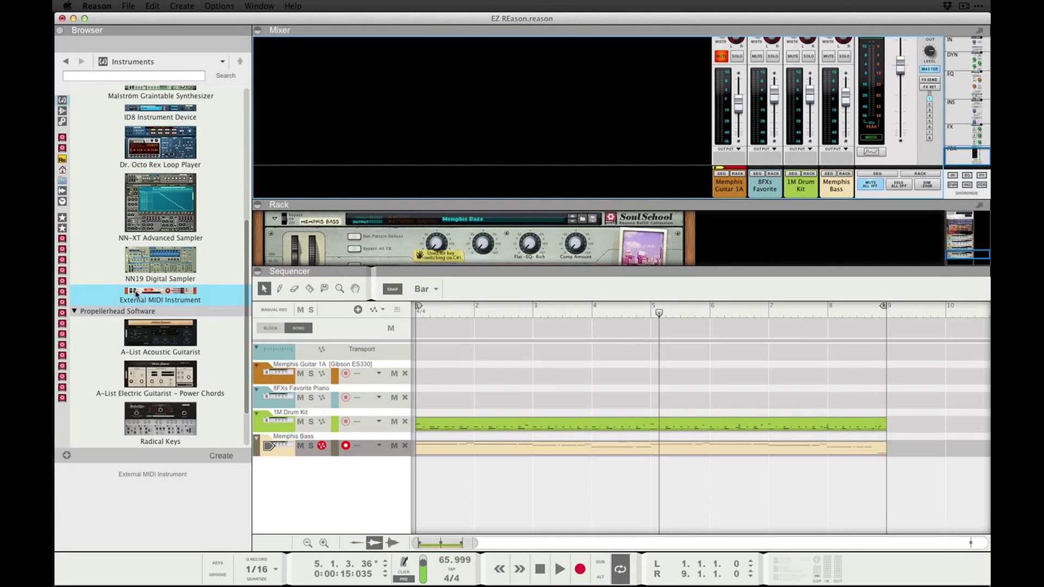
left_click_drag(144, 303, 310, 474)
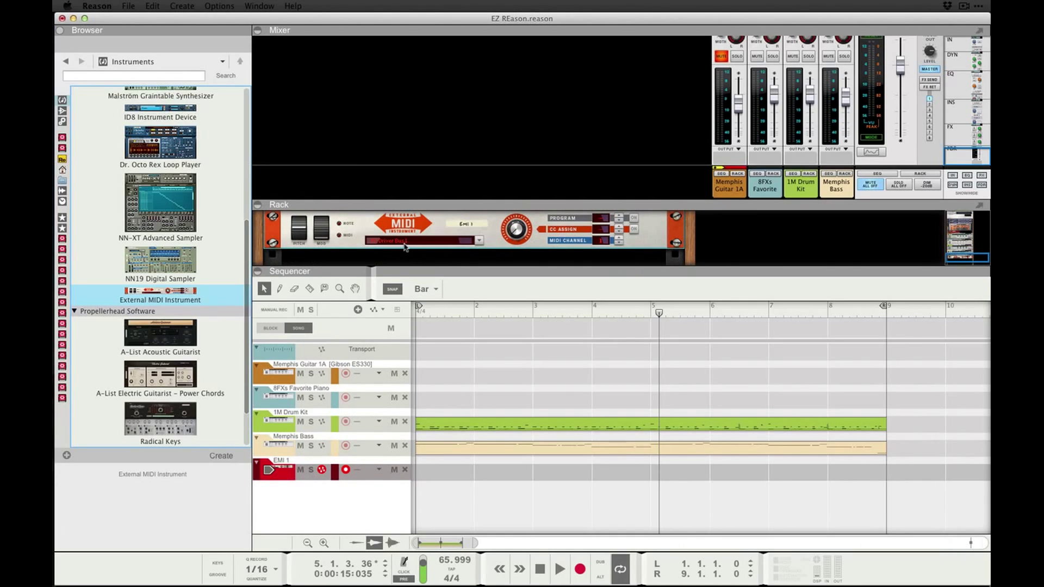
left_click(404, 247)
left_click(413, 292)
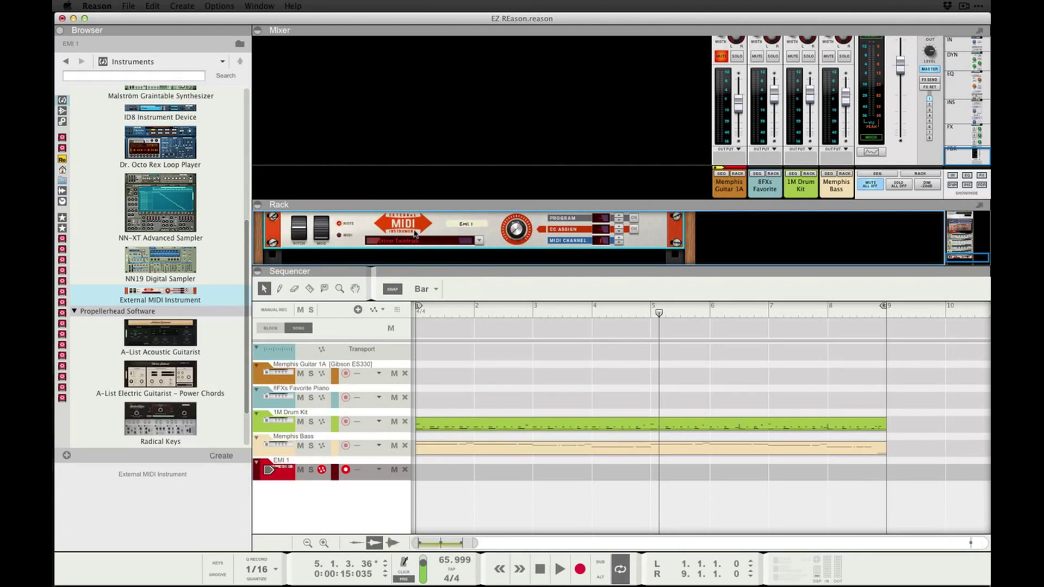
Record a short two-bar clip on EMI 1 from the song start.
left_click(540, 569)
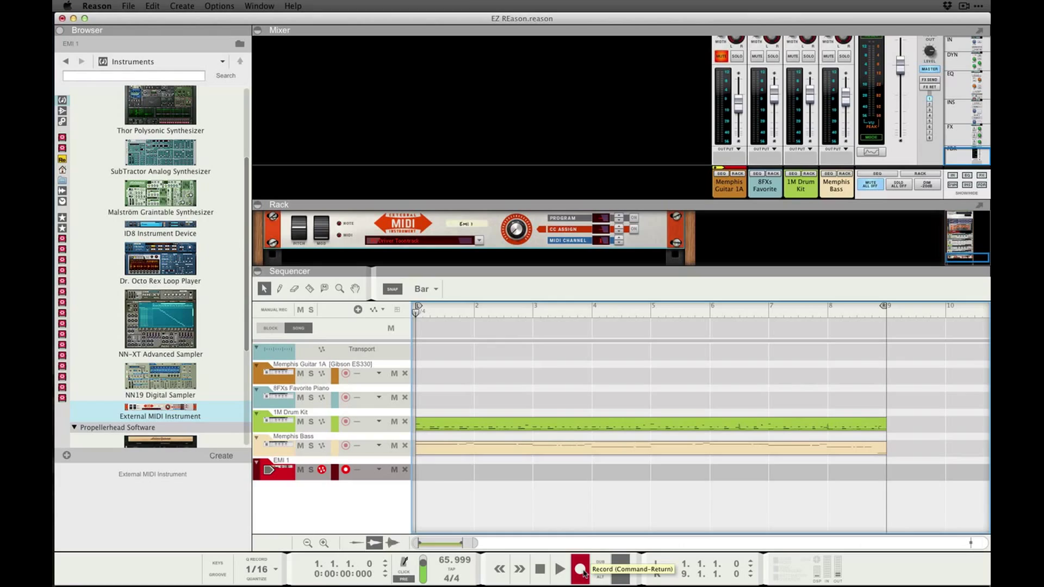
left_click(581, 569)
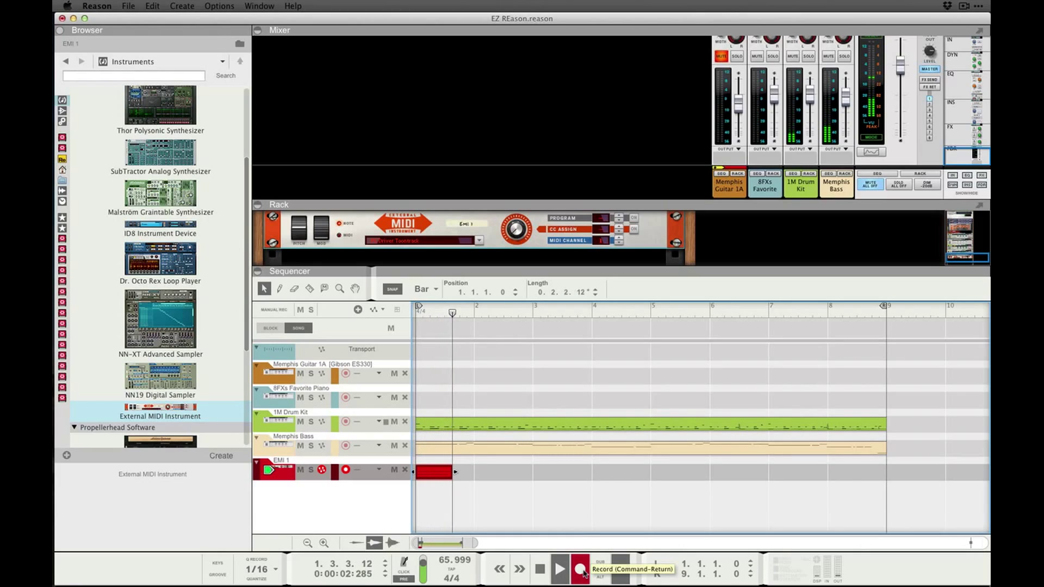
key("space")
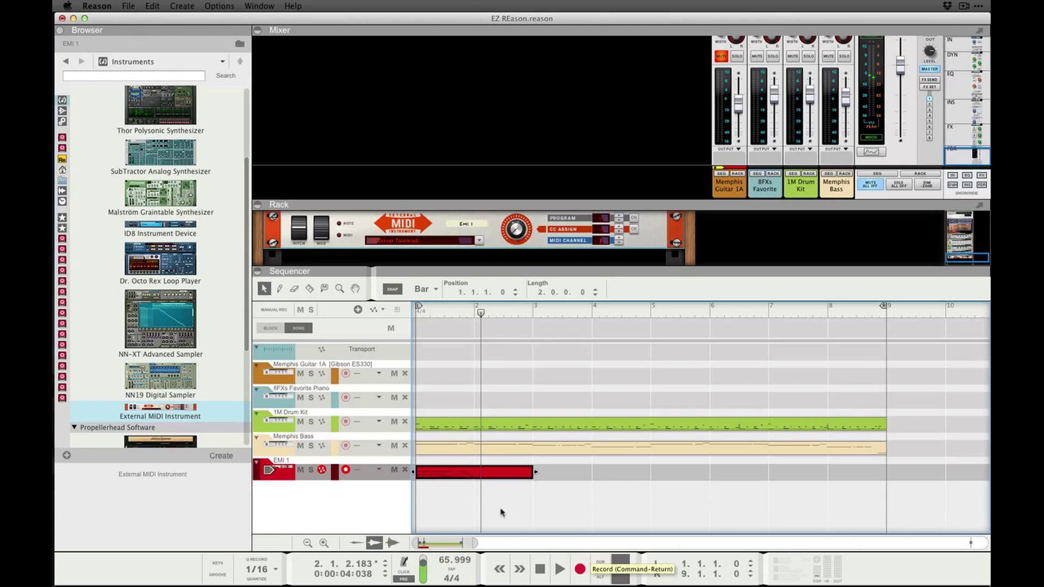
Drop a Radical Piano with the American Pop Piano patch below EMI 1, back in Song view.
double_click(426, 474)
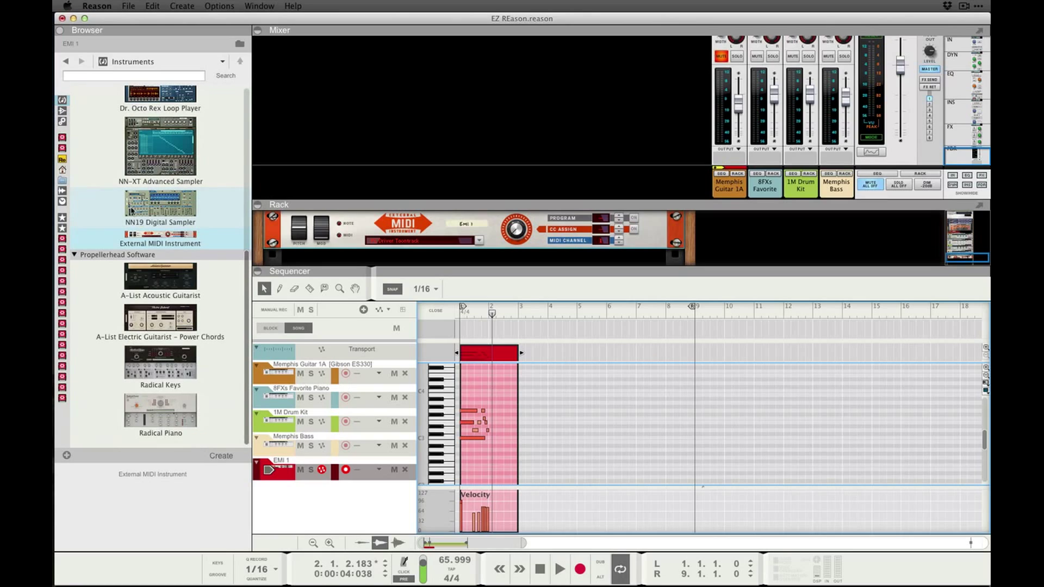
scroll(133, 210, "down", 5)
left_click_drag(169, 404, 325, 499)
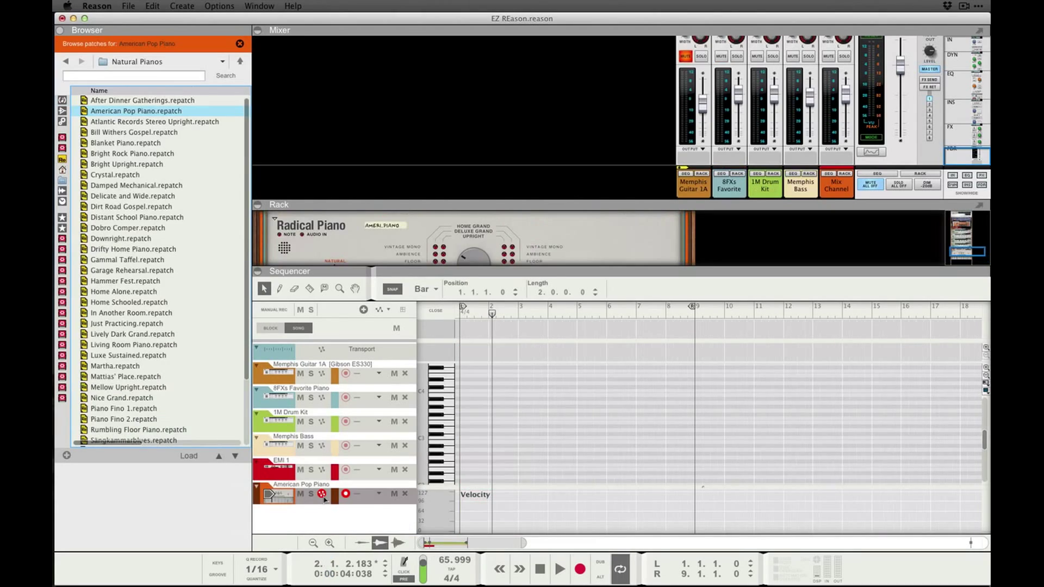
left_click(435, 310)
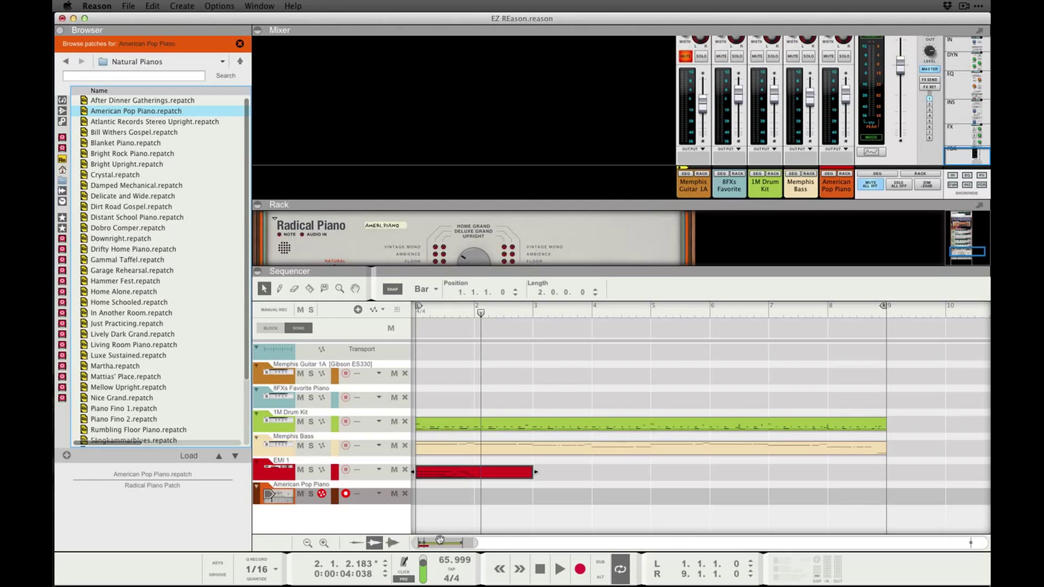
Browse EZkeys to EZKeys MIDI > Pop/Rock > Straight 4/4 > Ballad 66 BPM Verse.
key("ctrl+Up")
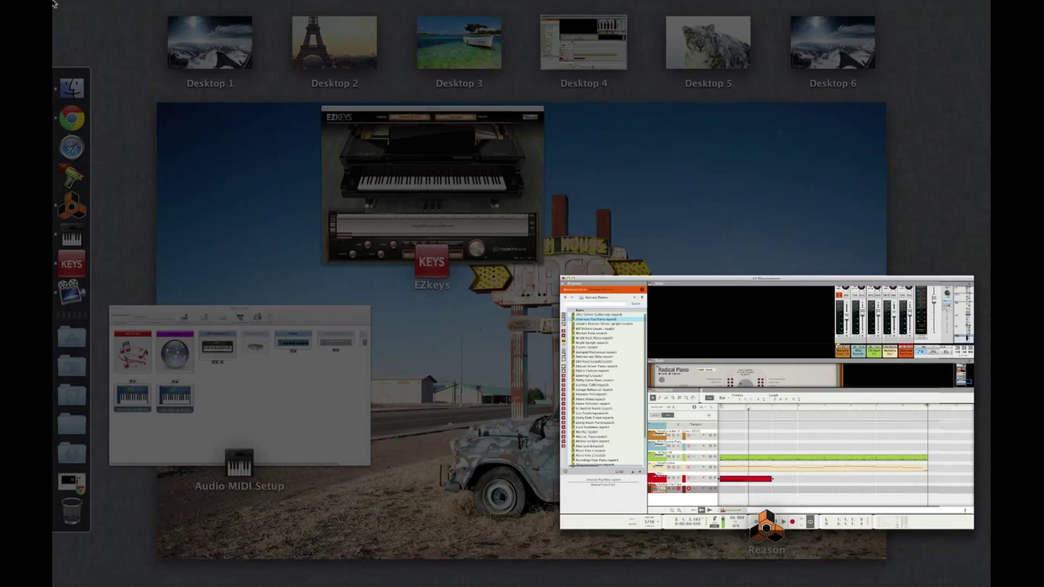
left_click(410, 133)
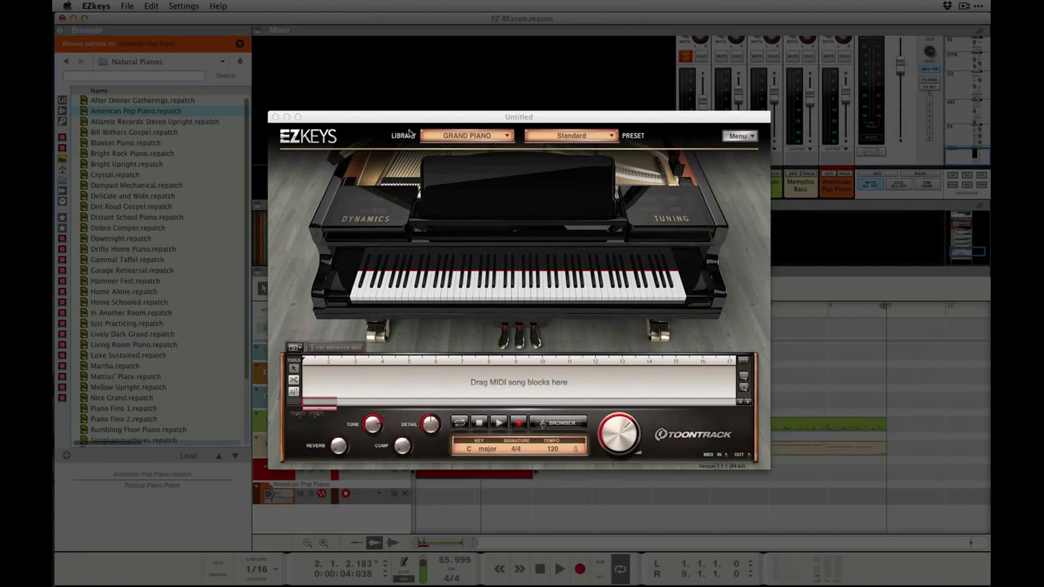
left_click(560, 424)
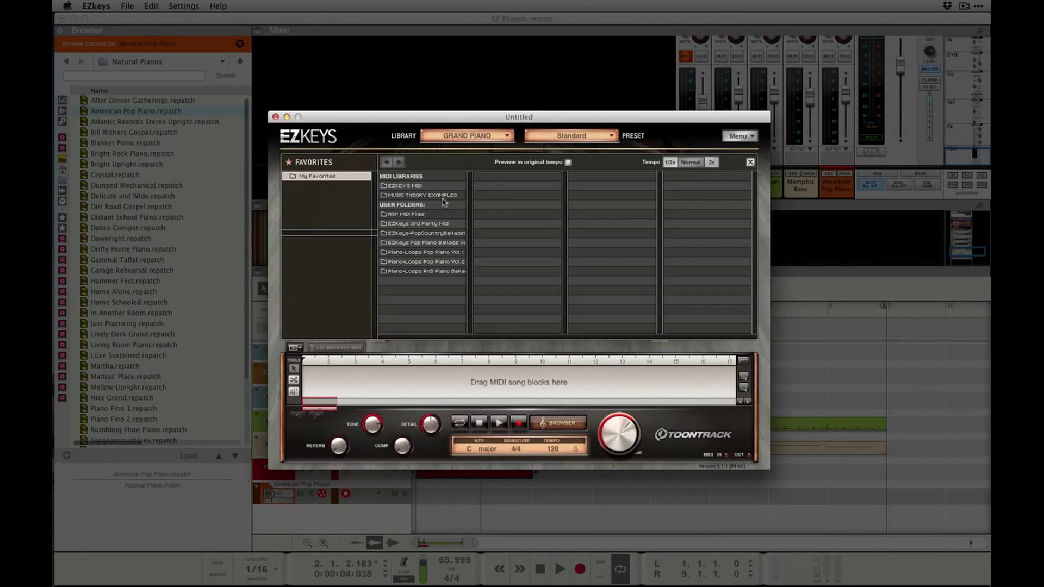
left_click(440, 197)
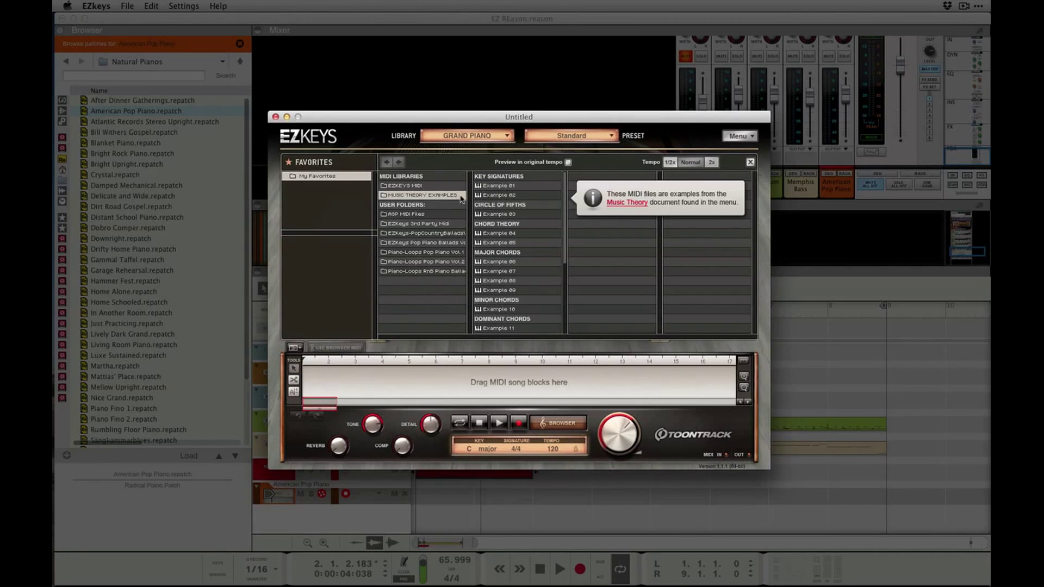
left_click(435, 185)
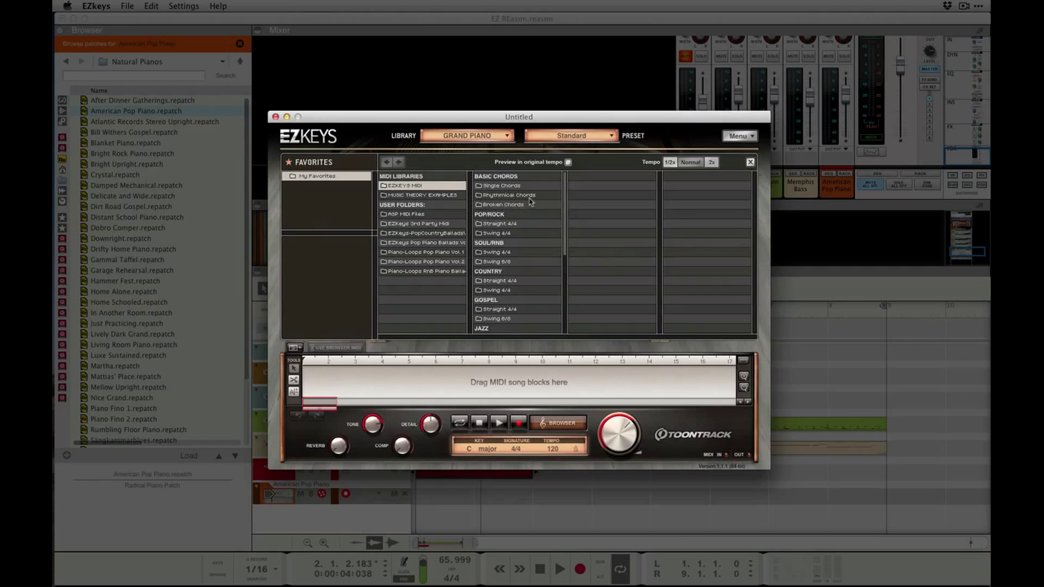
left_click(519, 224)
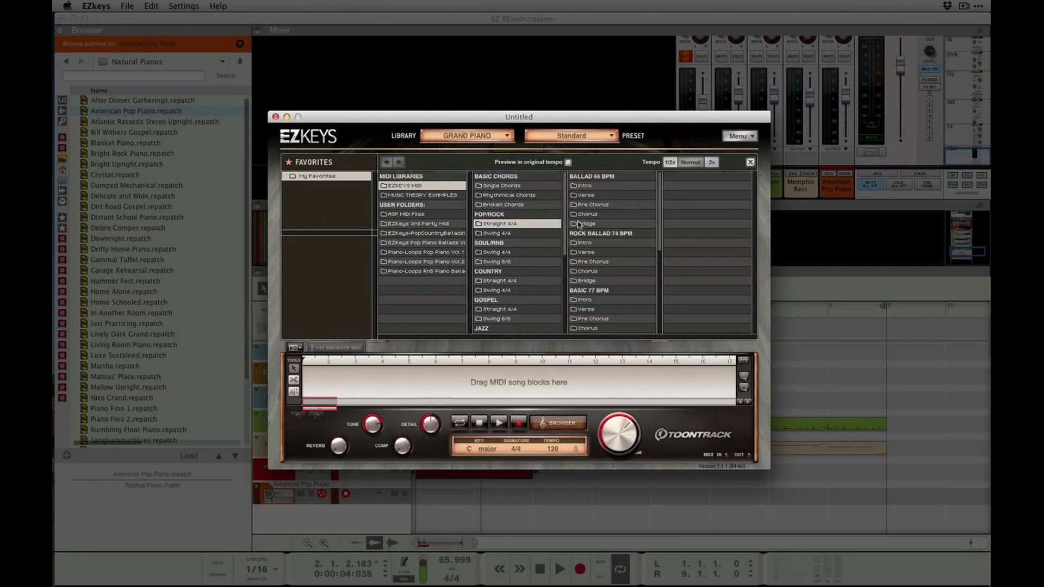
left_click(589, 196)
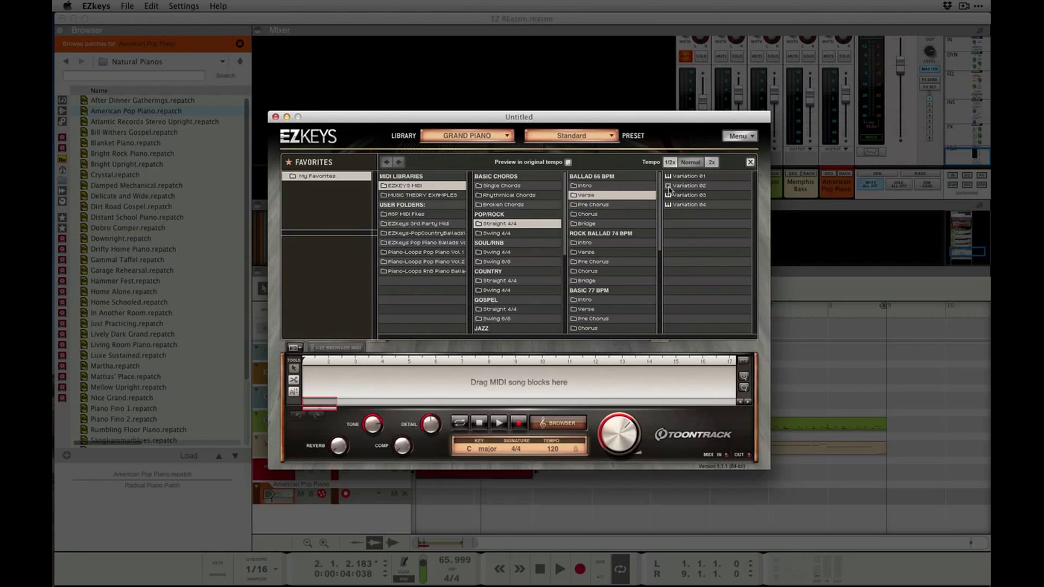
Audition Verse Variations 02 and 01, then drag Variation 02 into the song track.
left_click(669, 186)
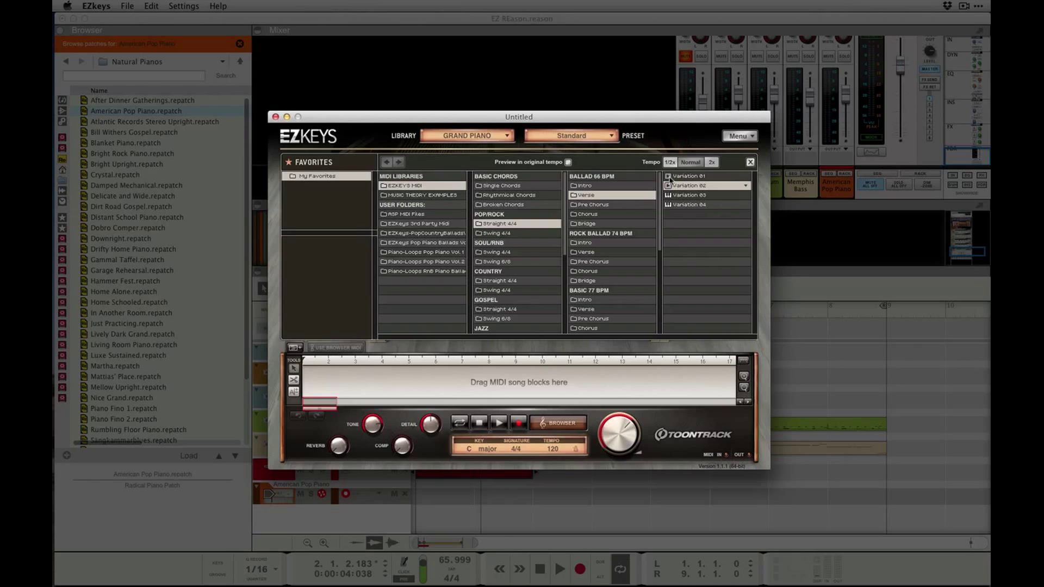
left_click(669, 178)
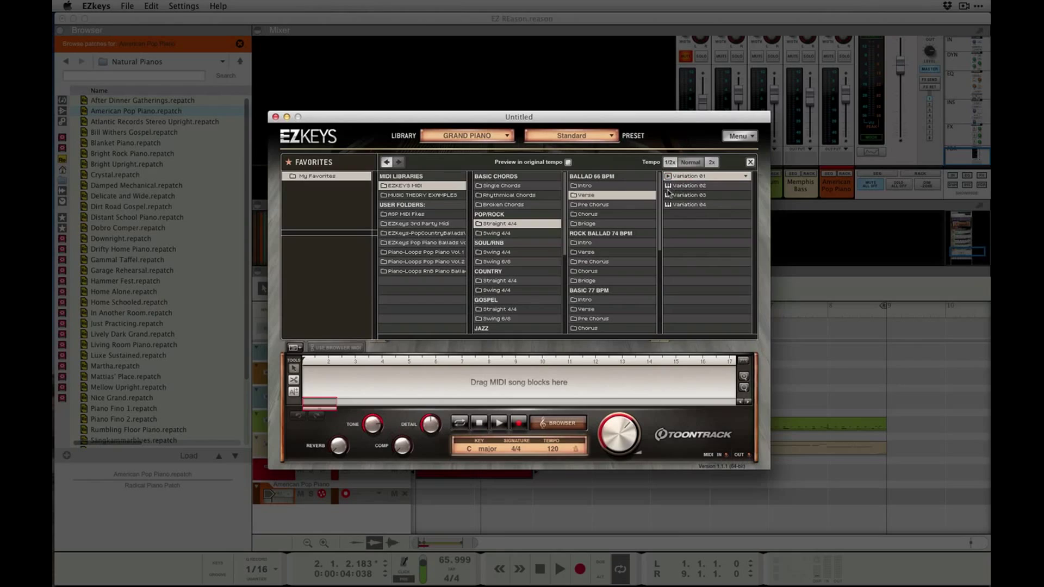
left_click(668, 186)
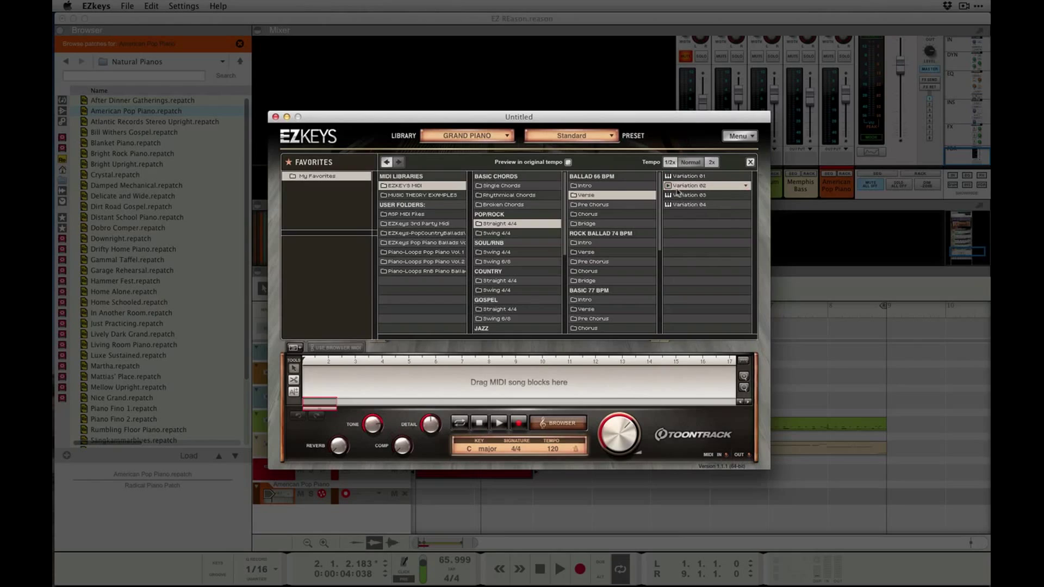
left_click_drag(679, 188, 307, 371)
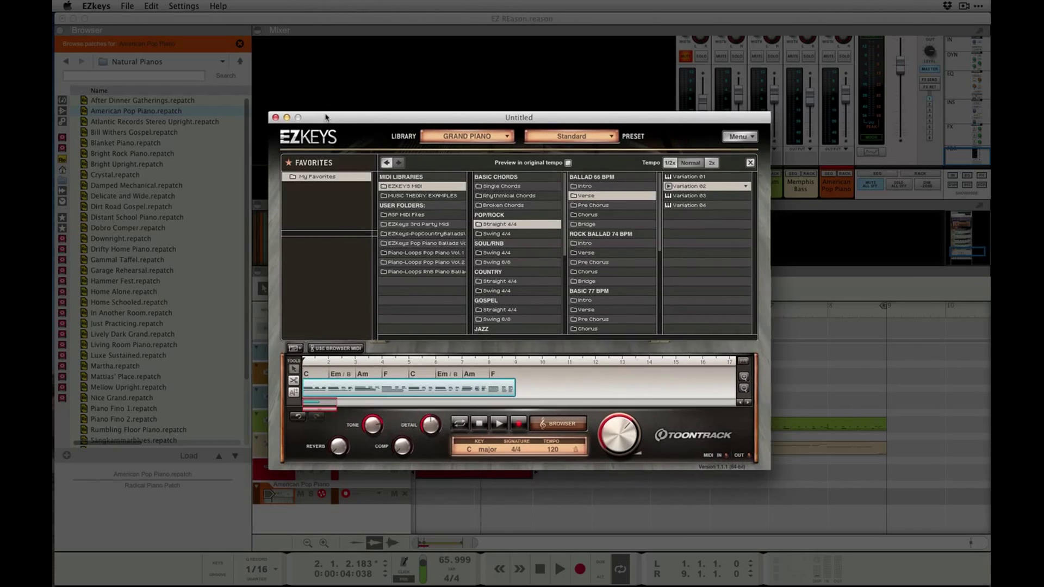
left_click_drag(325, 116, 578, 50)
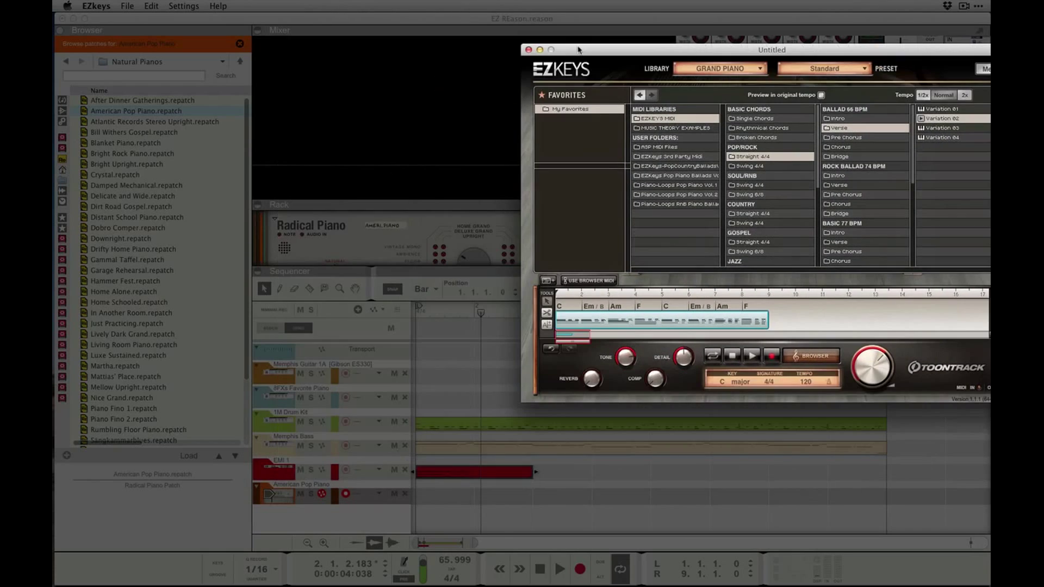
Drag the EZkeys chord clip into Reason as an EZkeys song Ch1 track and play it.
left_click(515, 492)
left_click(492, 478)
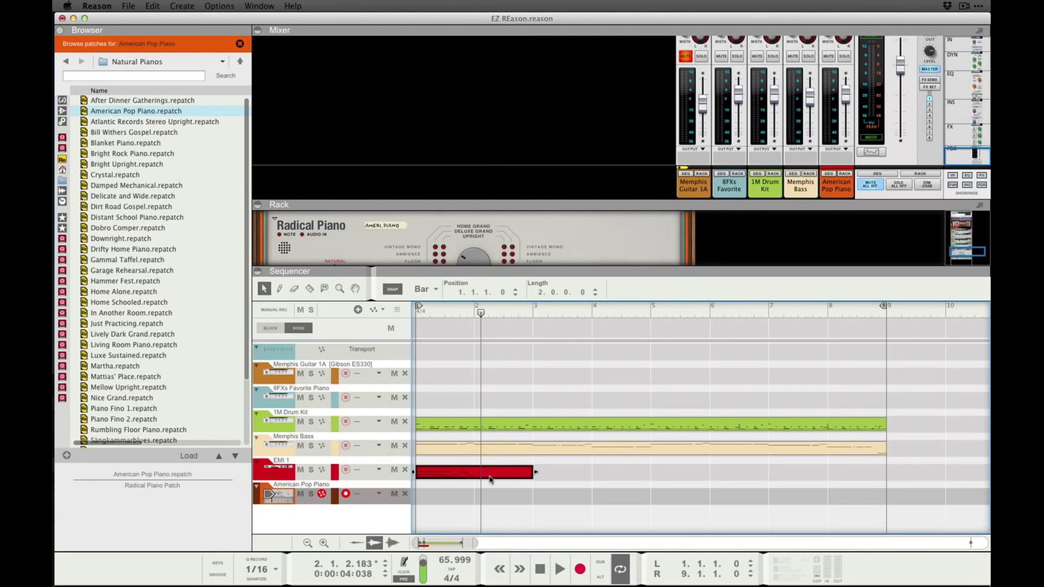
key("ctrl+Up")
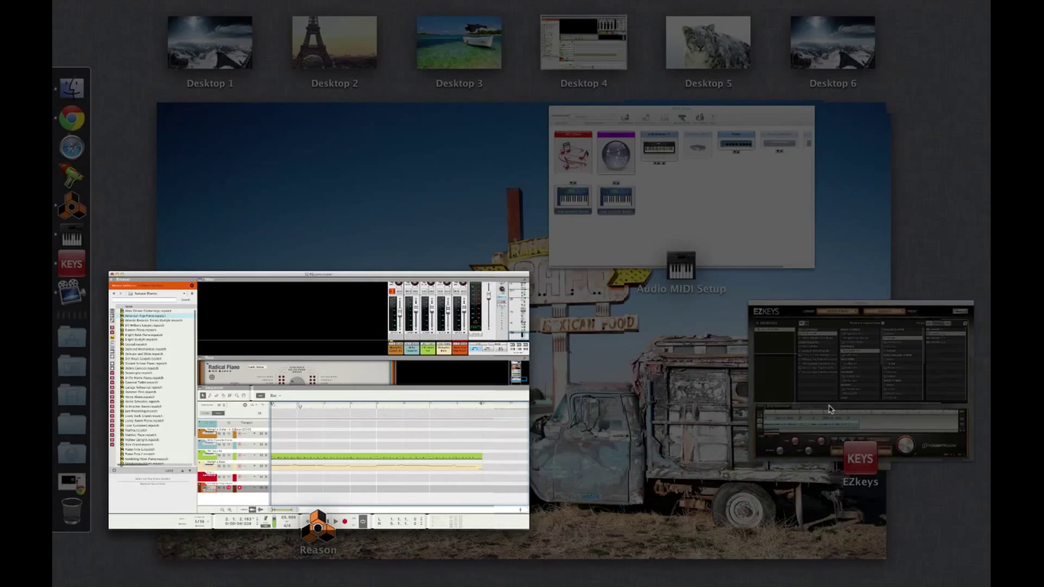
left_click(830, 409)
mouse_move(631, 326)
left_mouse_down()
mouse_move(450, 469)
mouse_move(421, 565)
mouse_move(419, 475)
left_mouse_up()
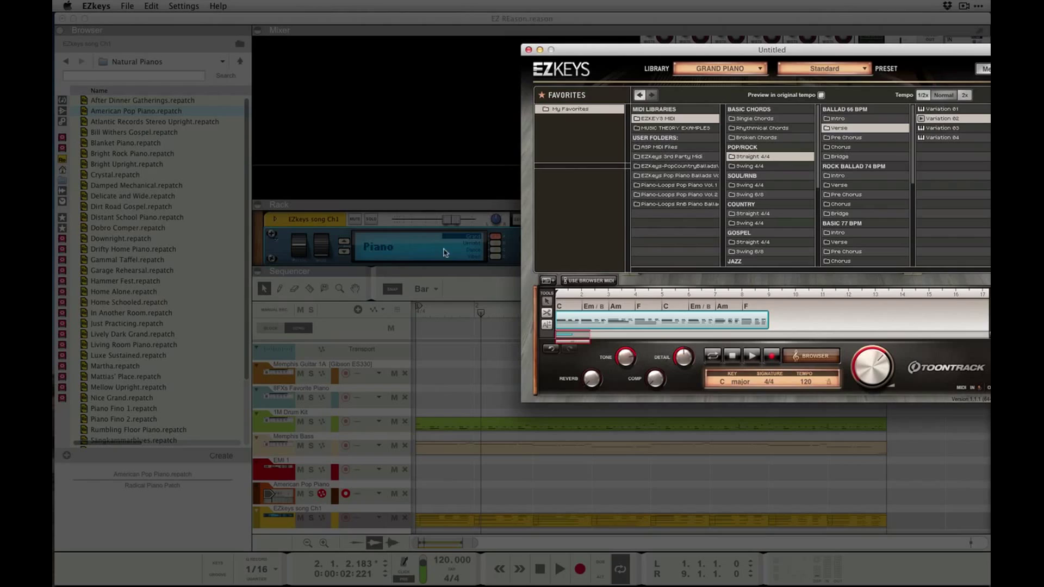
left_click(450, 483)
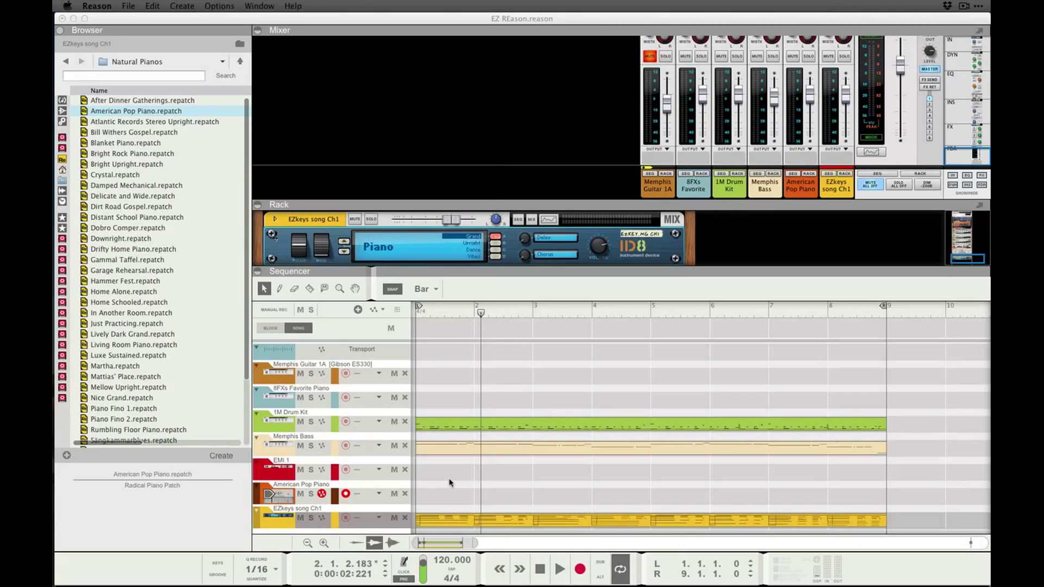
key("space")
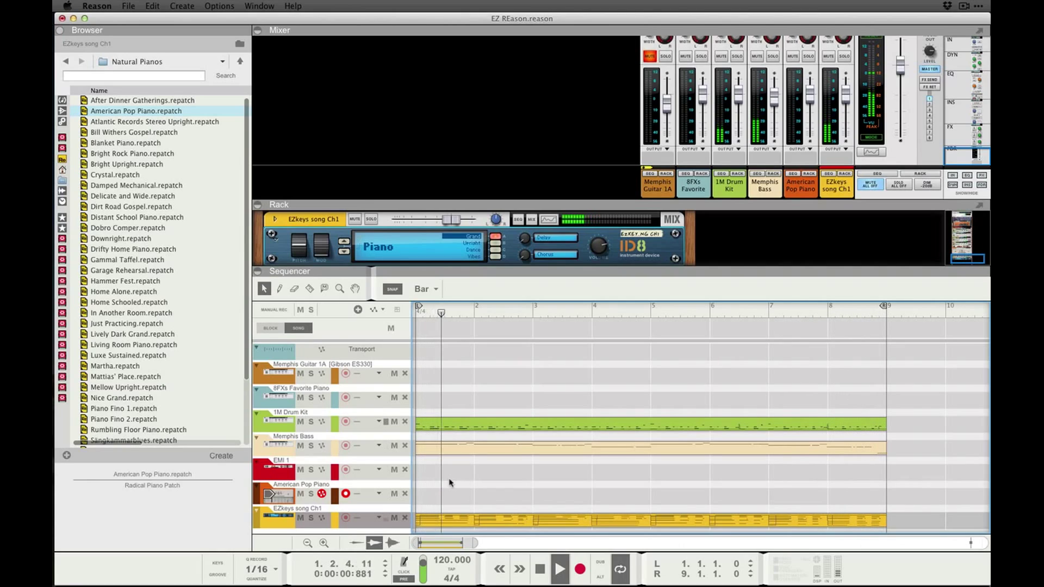
Stop the song's playback.
key("space")
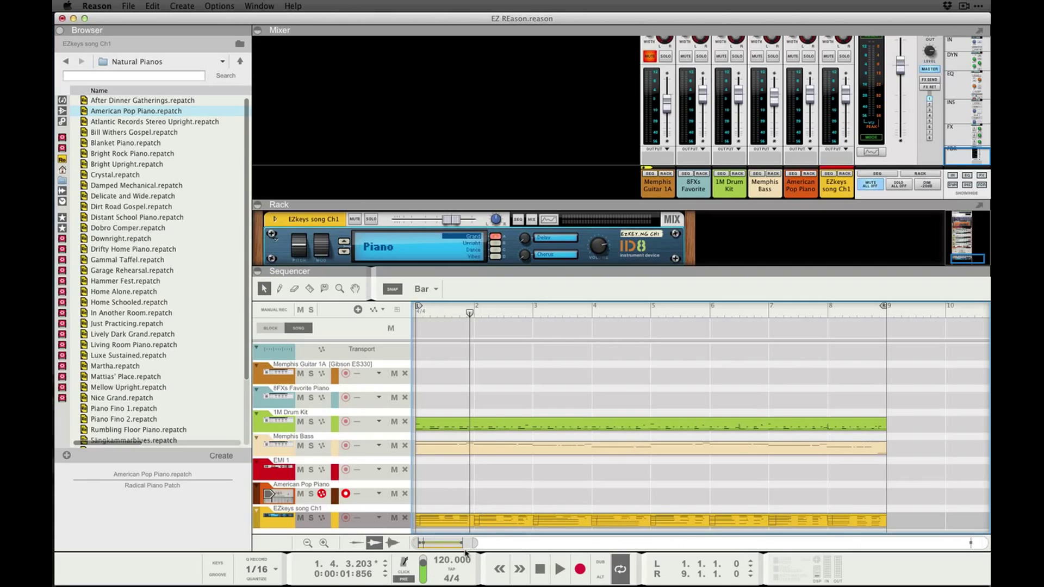
Move the chord clip onto the American Pop Piano track and rewind to the start.
key("ctrl+Up")
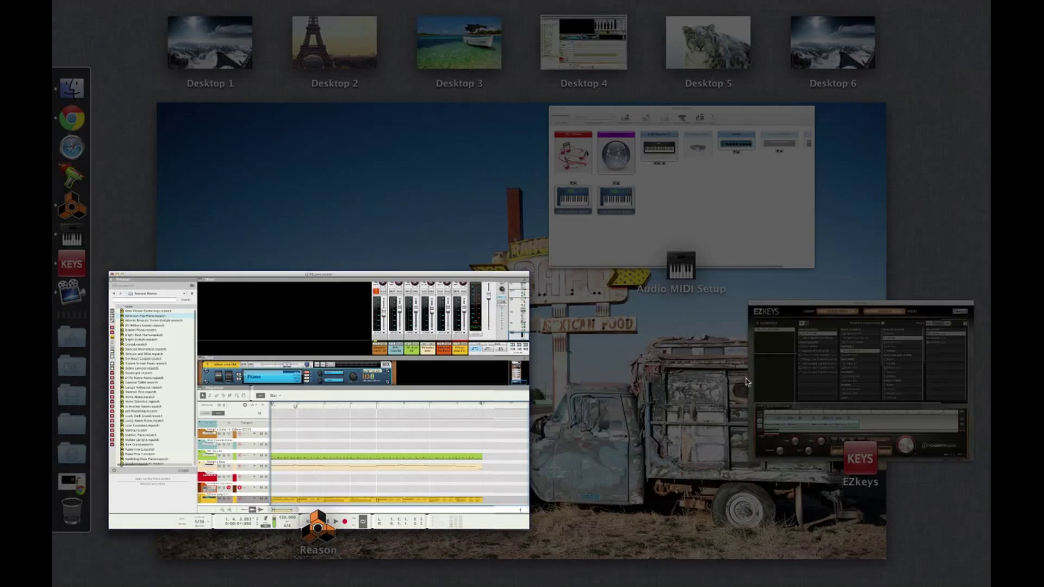
left_click(486, 437)
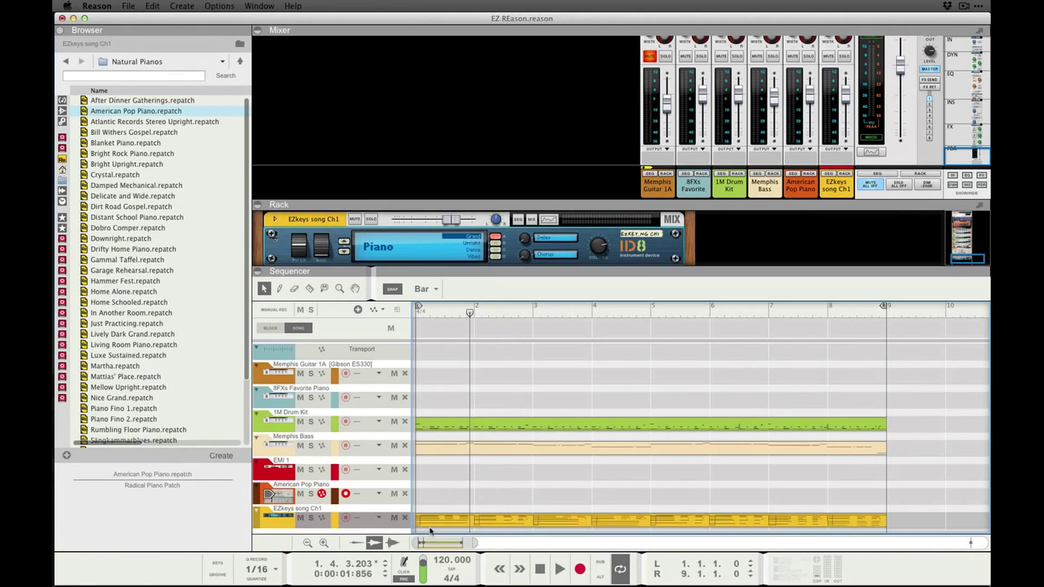
left_click_drag(432, 525, 431, 503)
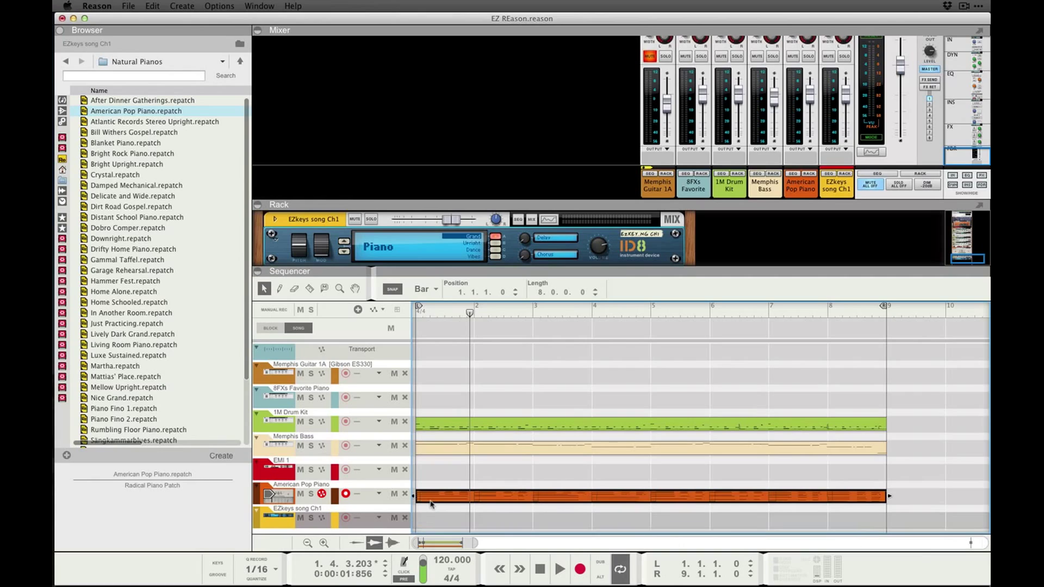
key("space")
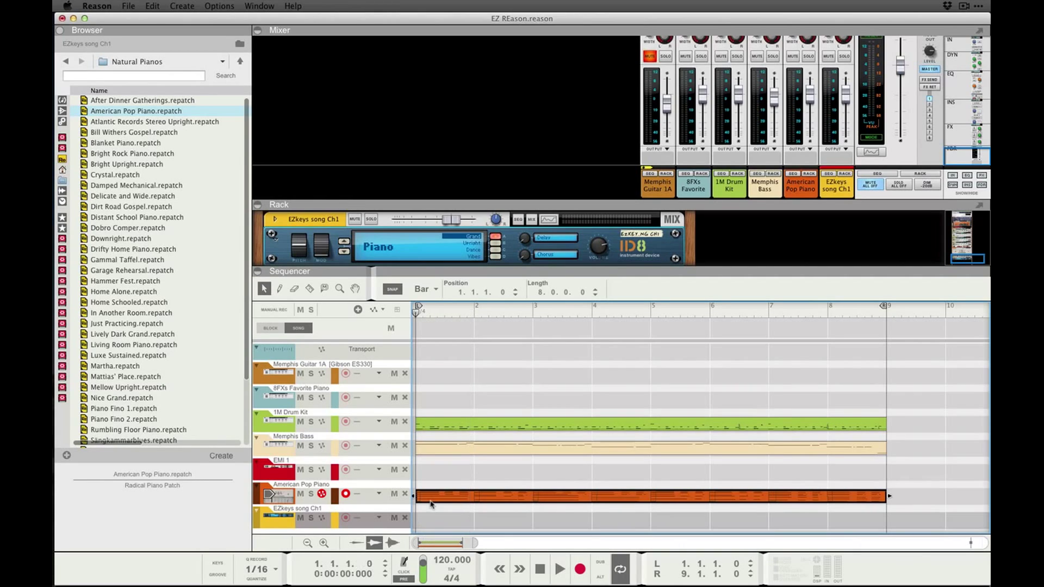
Set the song tempo to 70 BPM and start playback.
double_click(441, 566)
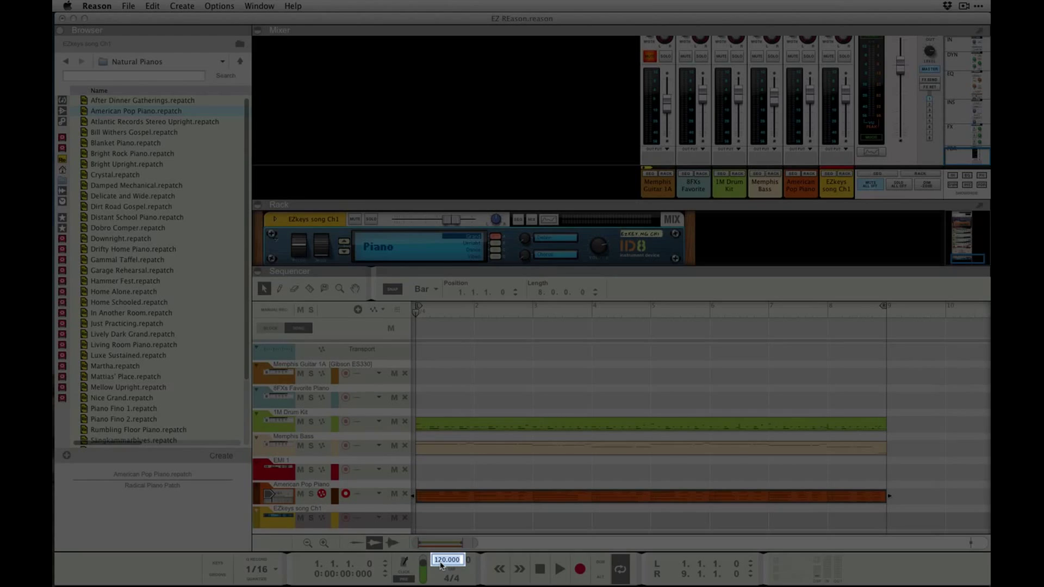
type("70")
key("Return")
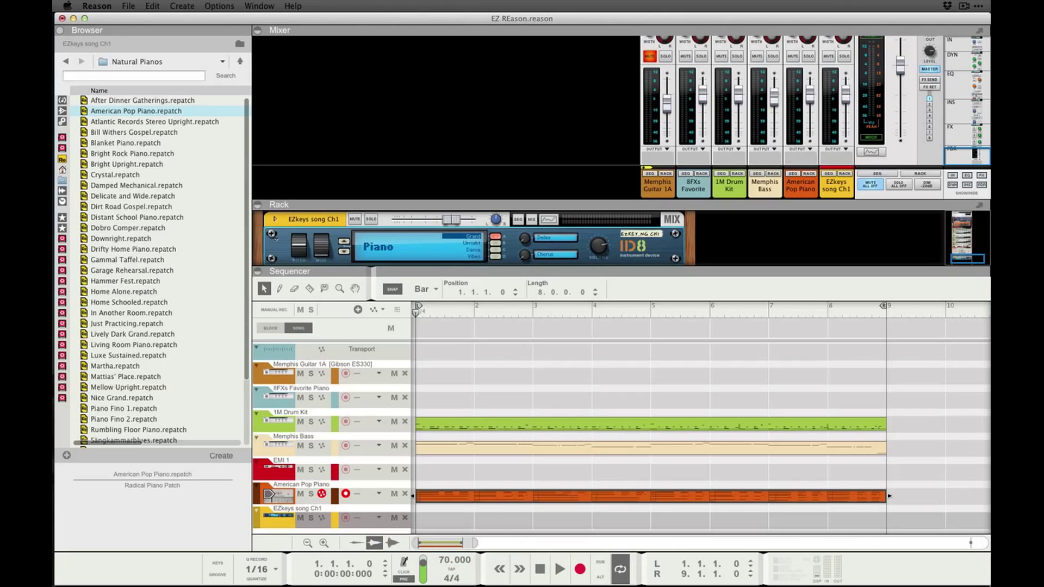
key("space")
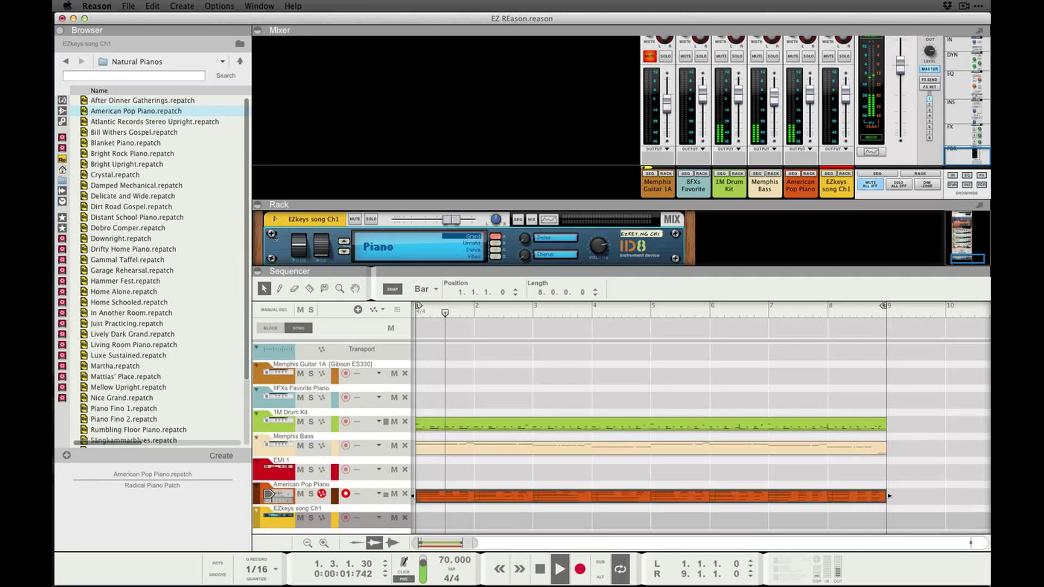